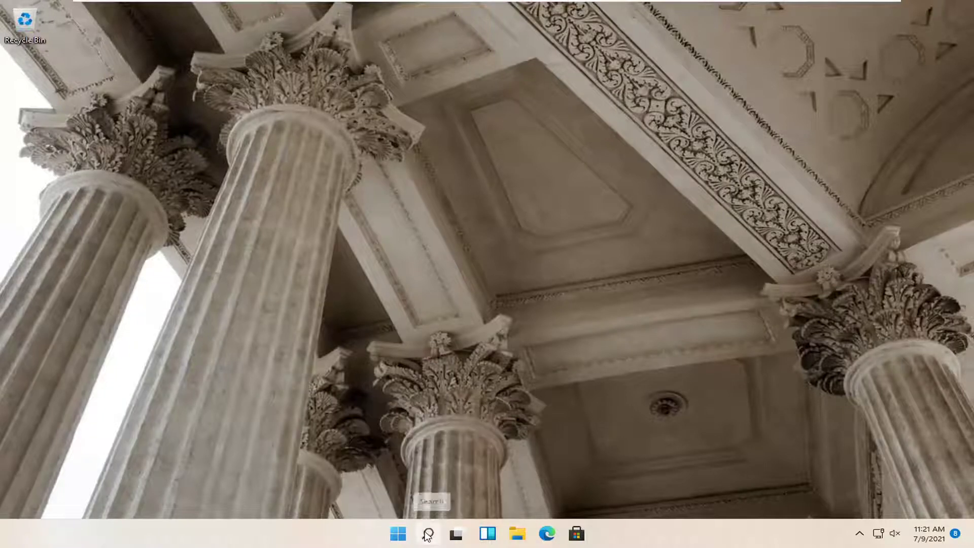
- Search the taskbar for 'services' and launch the Services app
click(427, 534)
text(services)
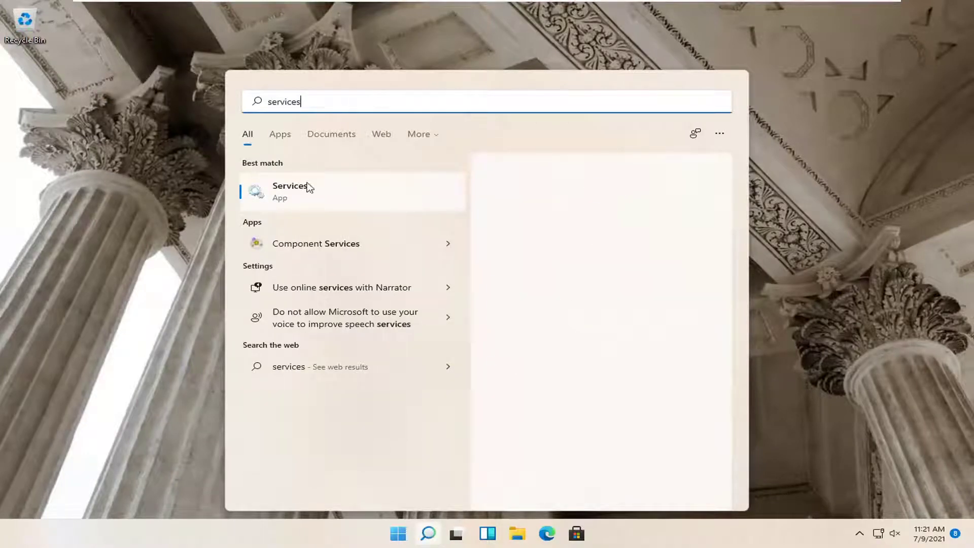
click(284, 191)
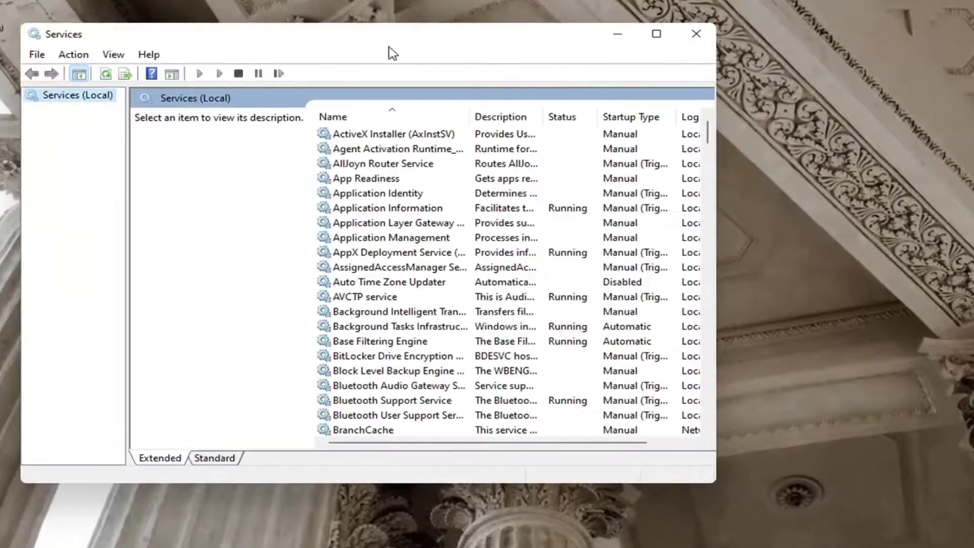
- Select Windows Defender Firewall, widening the Name column and window to confirm Running and Automatic
drag(522, 43, 649, 45)
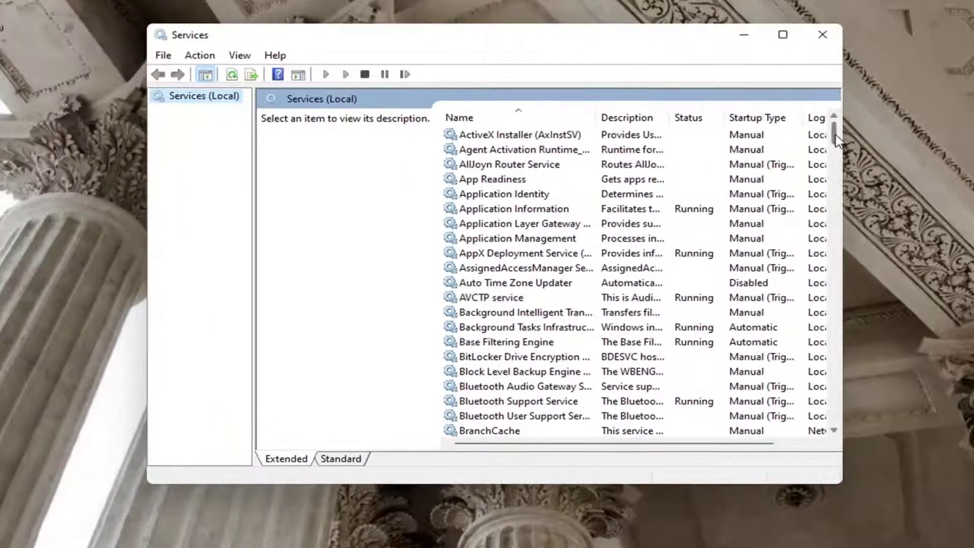
drag(835, 137, 834, 390)
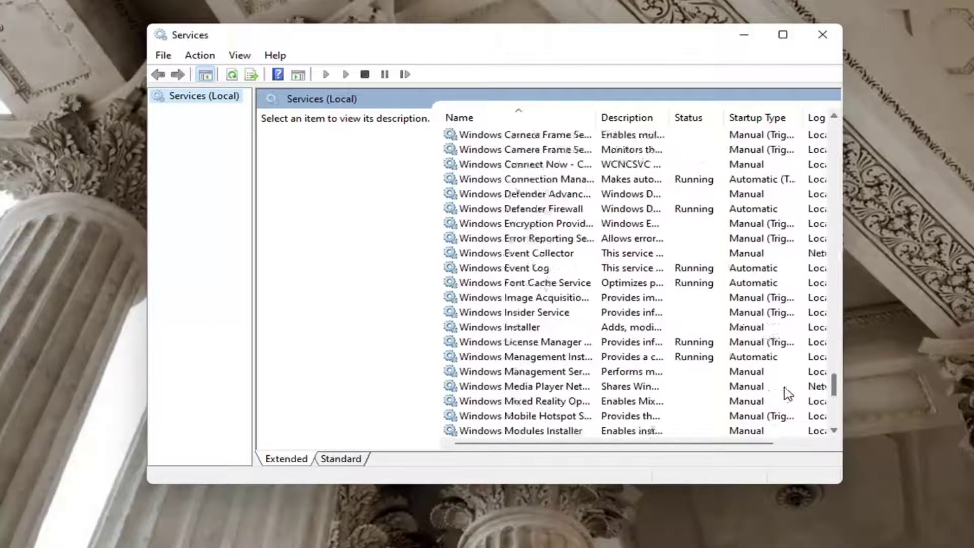
scroll(769, 365, up, 5)
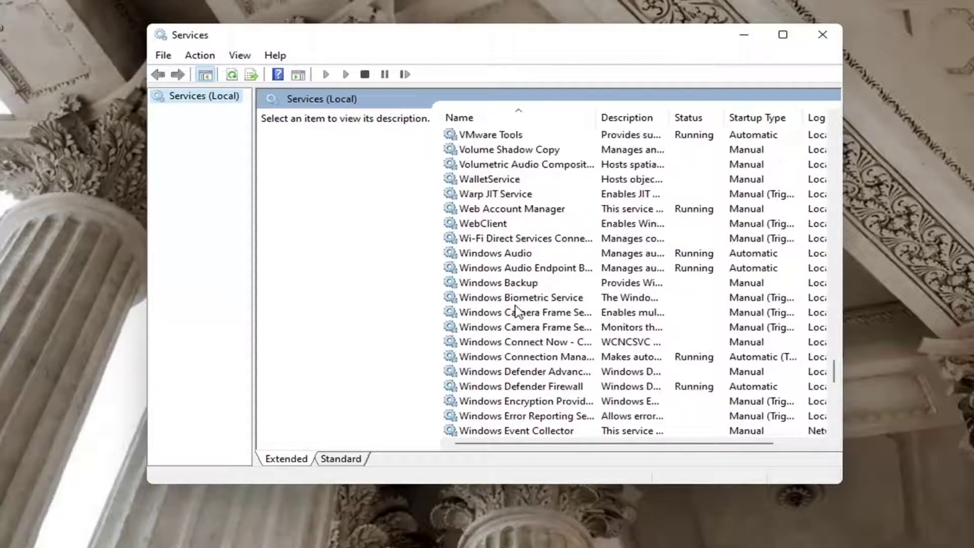
scroll(525, 415, down, 1)
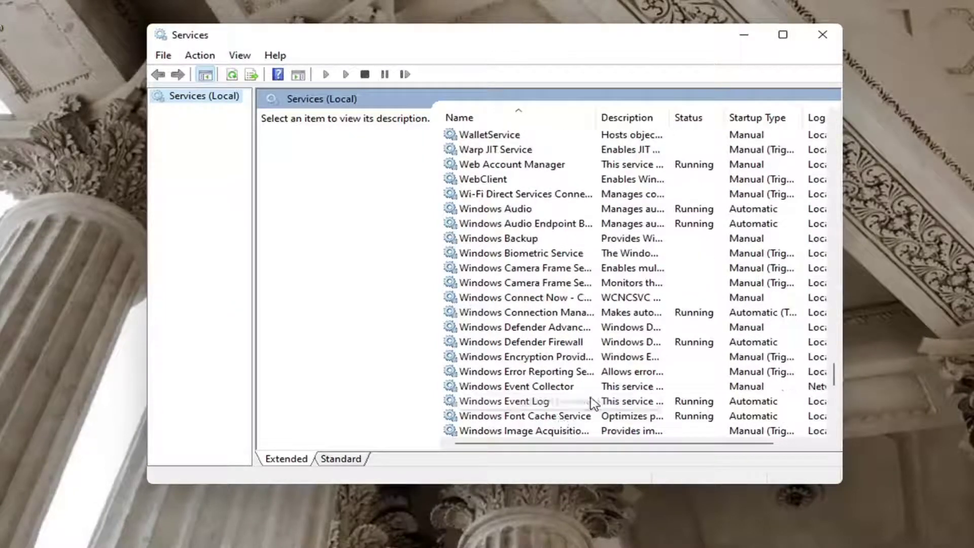
click(521, 341)
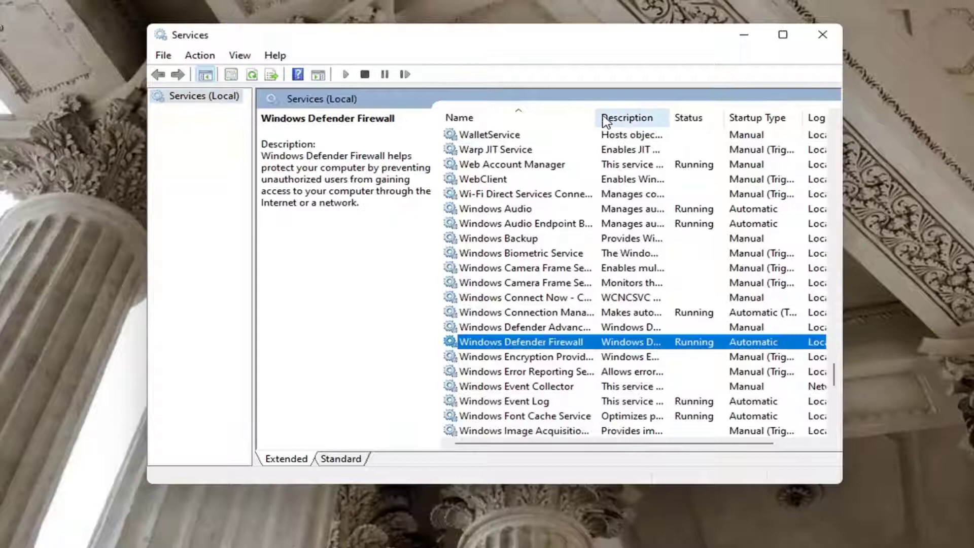
drag(597, 117, 706, 117)
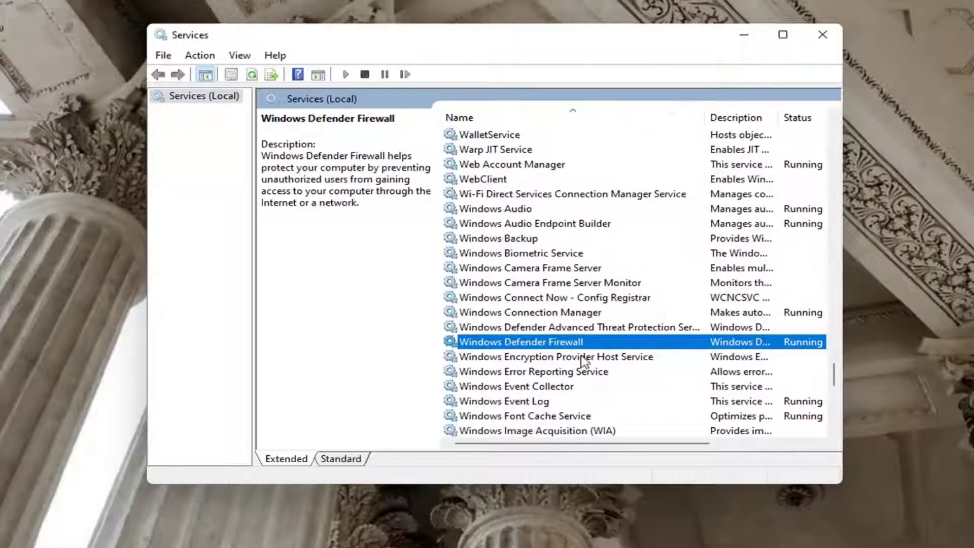
drag(837, 481, 886, 491)
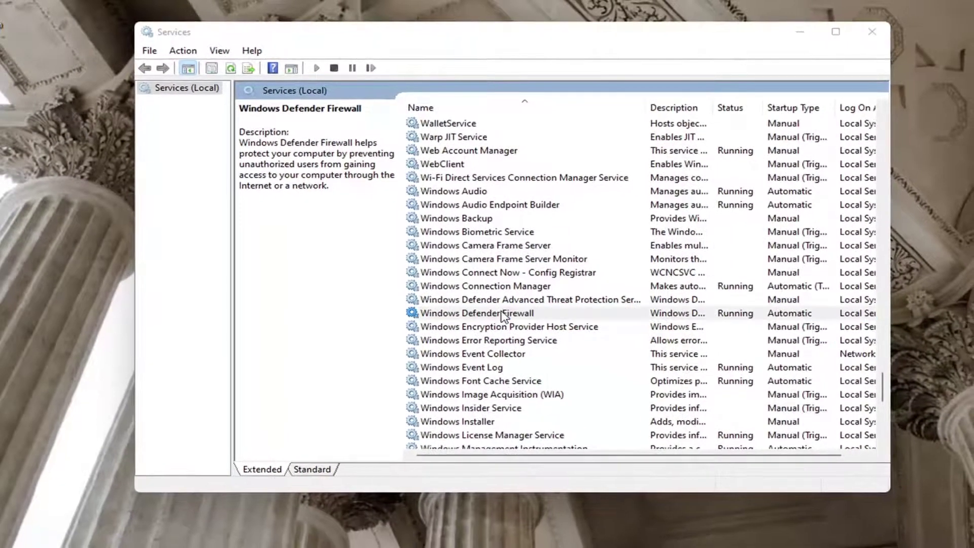
double_click(503, 315)
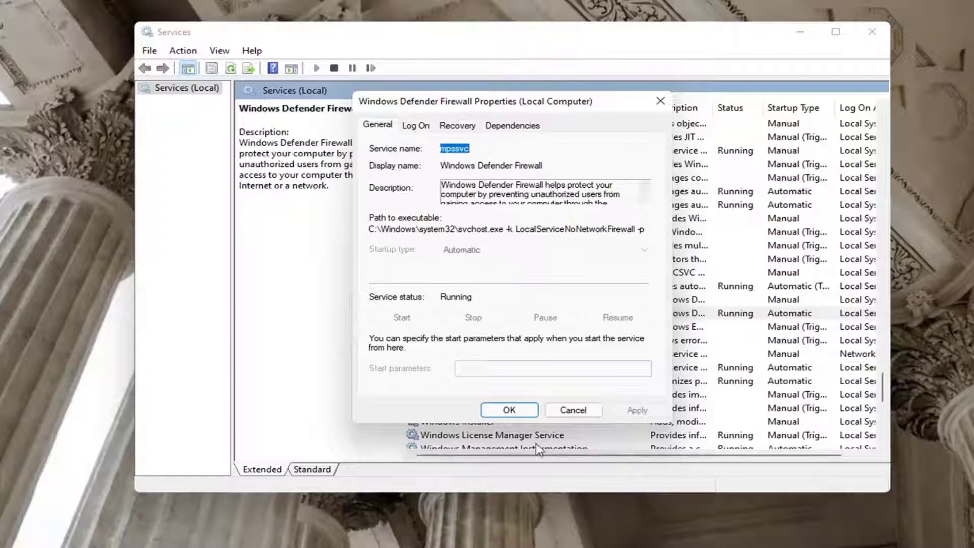
click(511, 409)
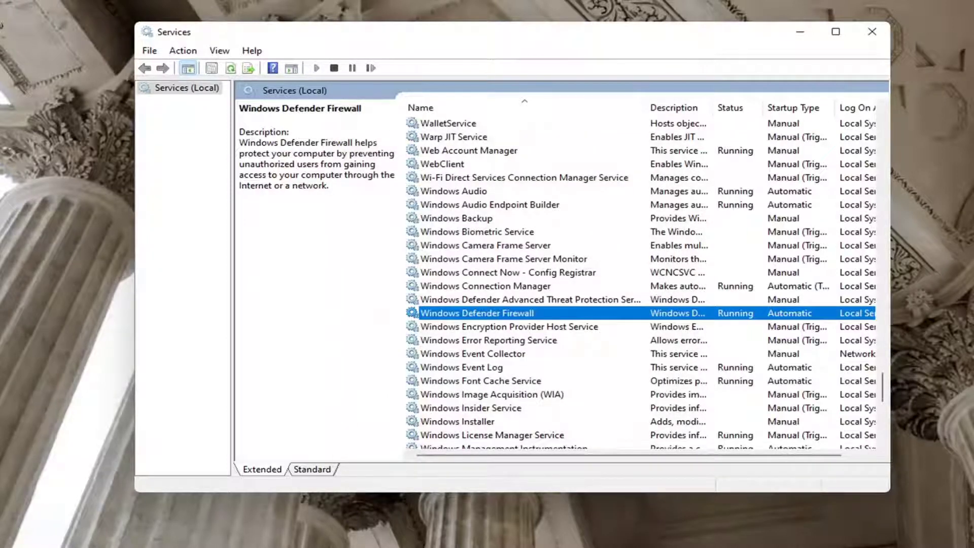
- Close Services and open Settings from the Start button's right-click menu
click(872, 31)
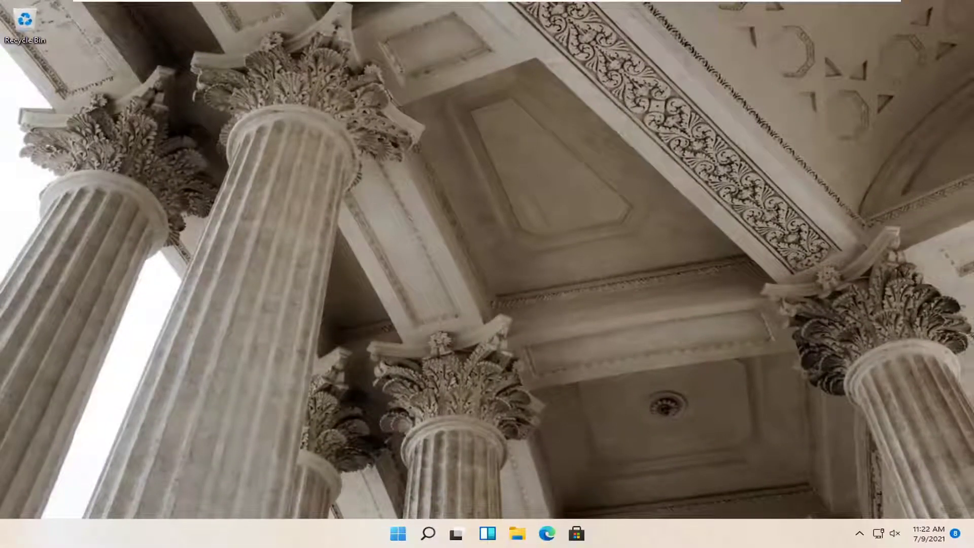
right_click(397, 533)
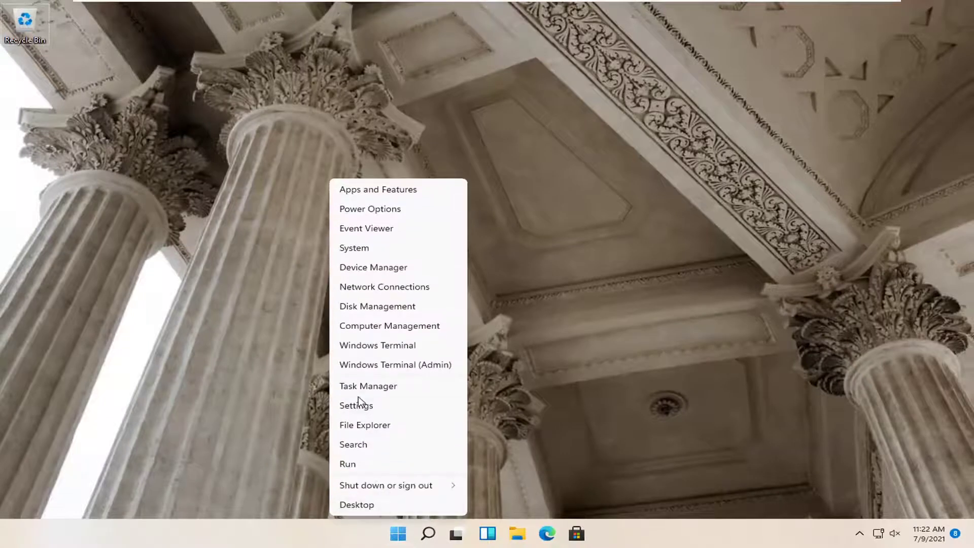
click(356, 406)
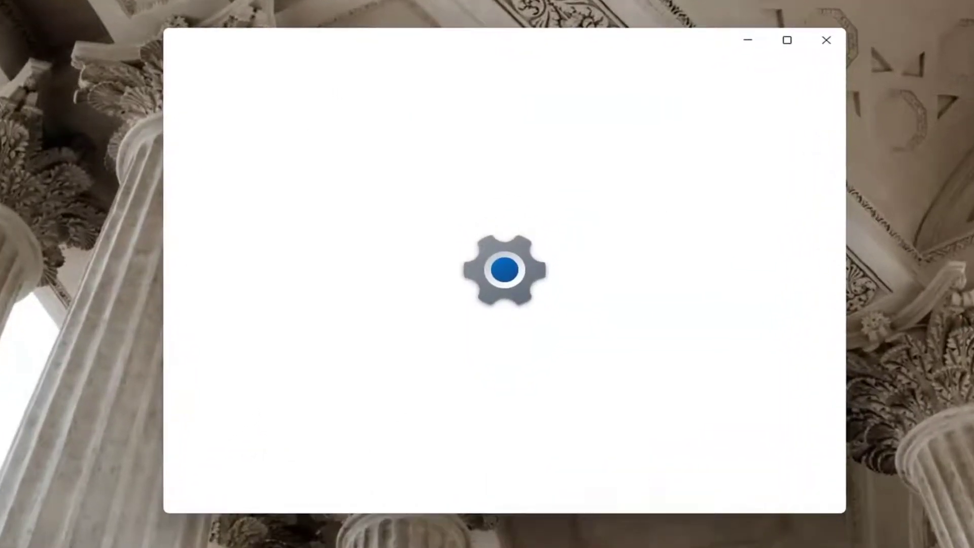
key(super)
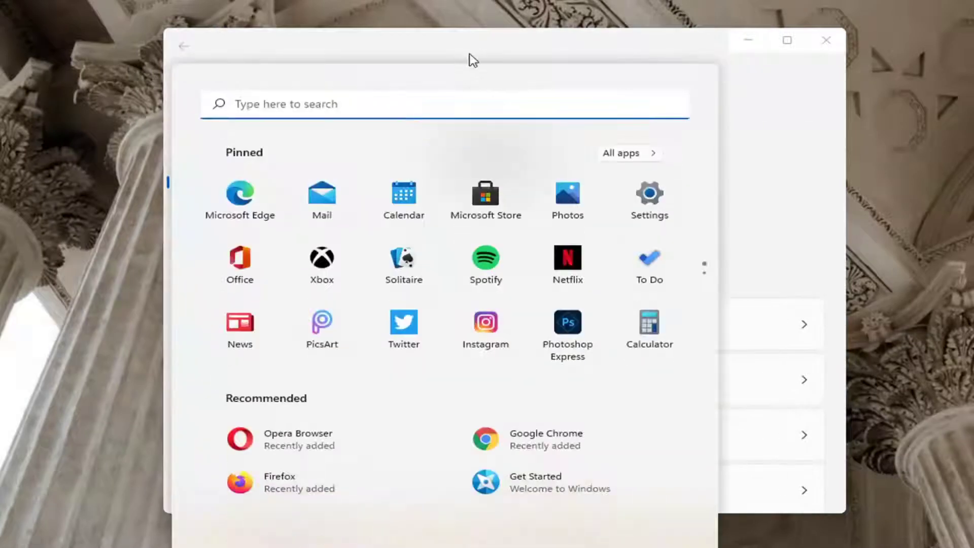
- Go to Settings > Privacy & security > Windows Security
click(792, 99)
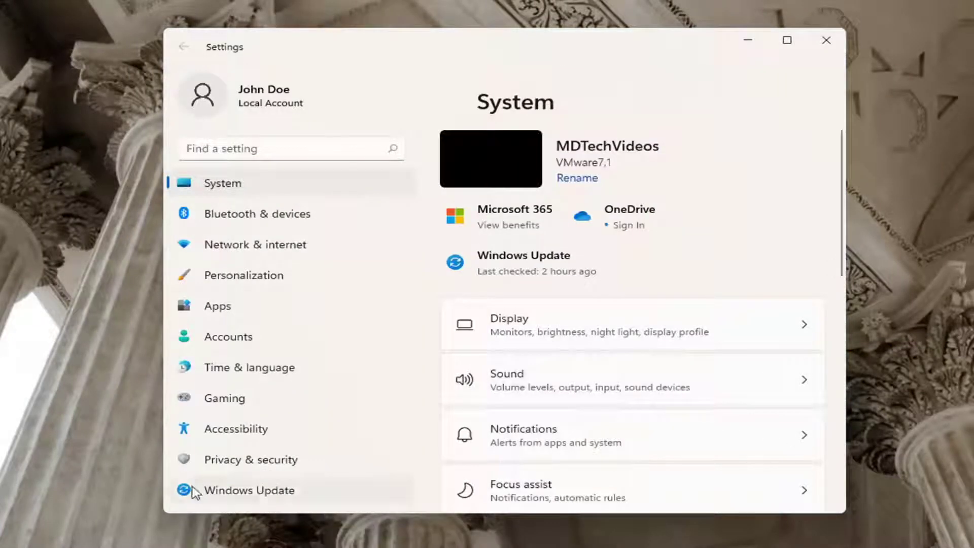
click(244, 462)
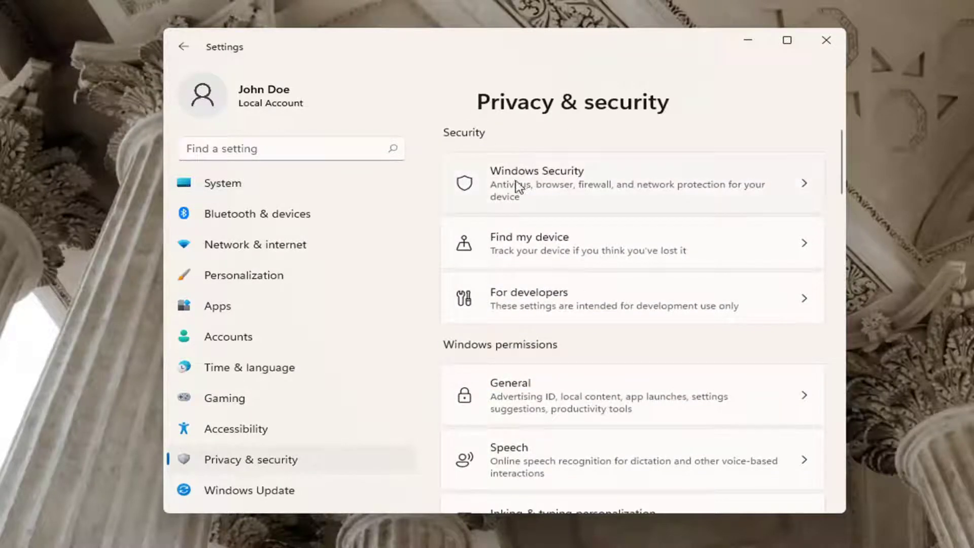
click(567, 177)
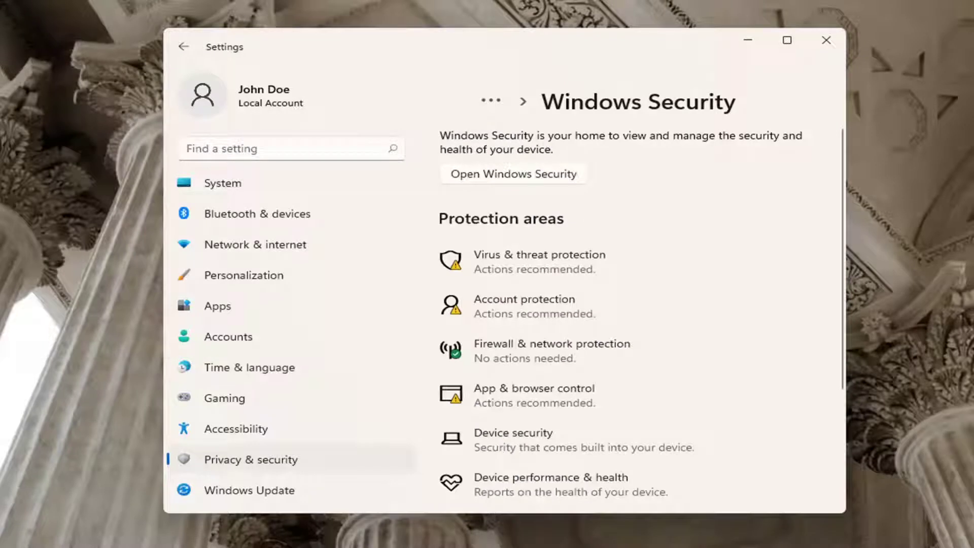
scroll(632, 347, down, 3)
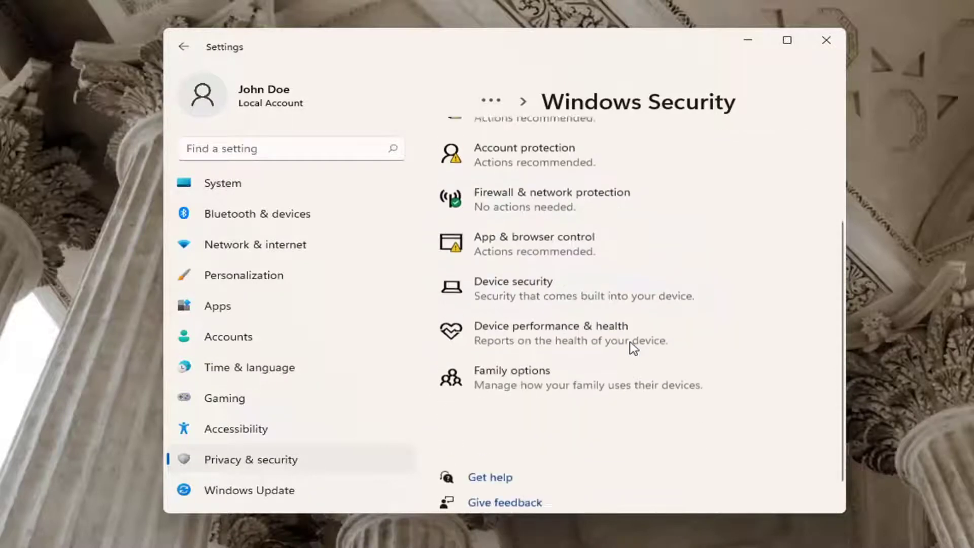
scroll(631, 348, up, 3)
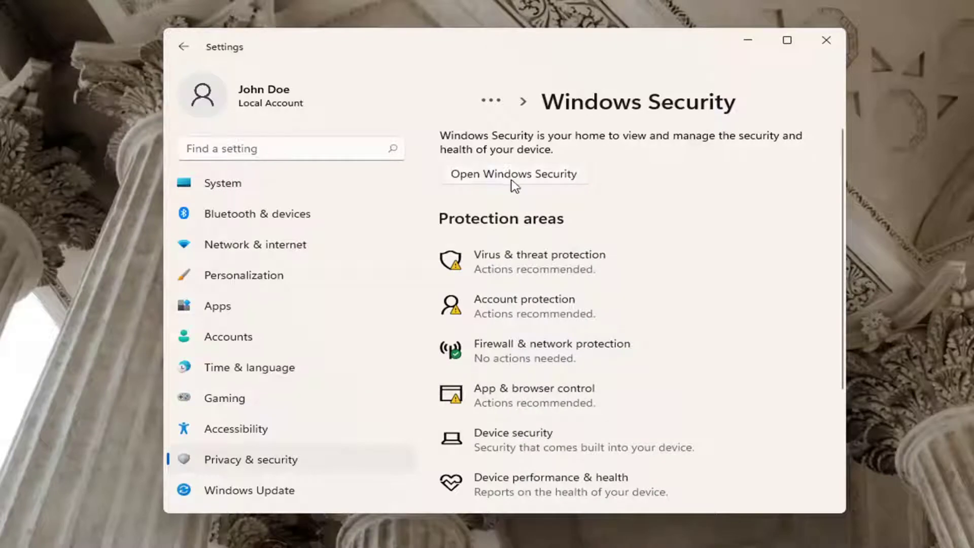
- Launch Windows Security and show its Firewall & network protection page
click(549, 176)
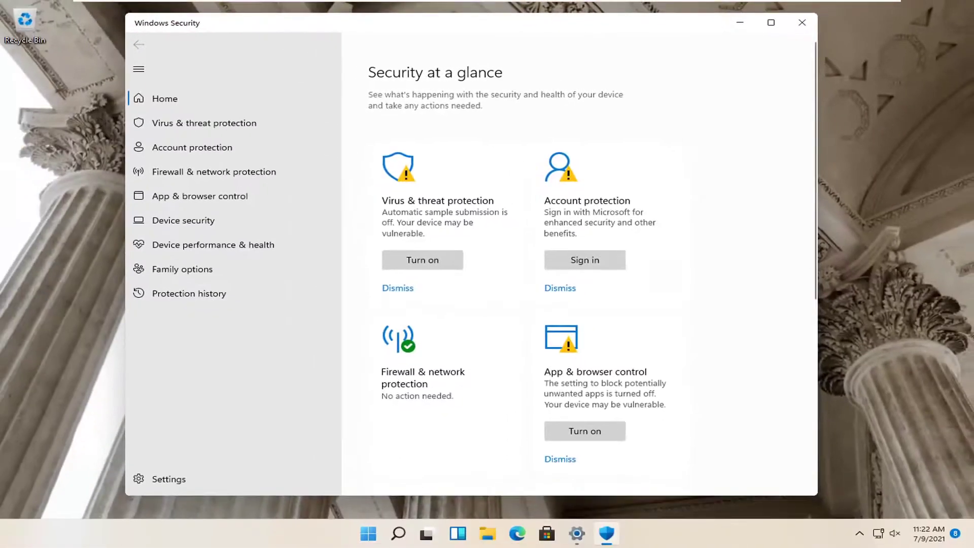
click(200, 178)
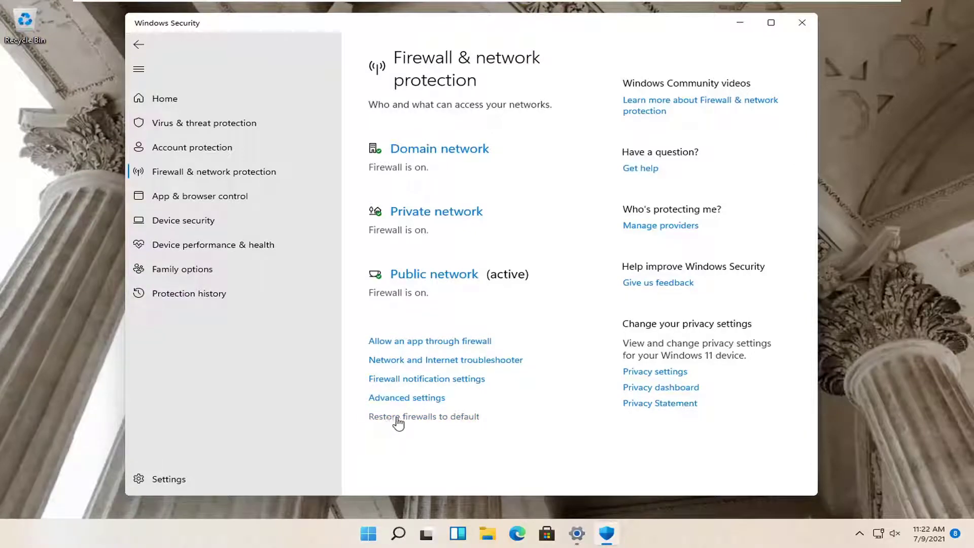
- Restore Windows Defender Firewall to its default settings, confirming with Yes
click(467, 420)
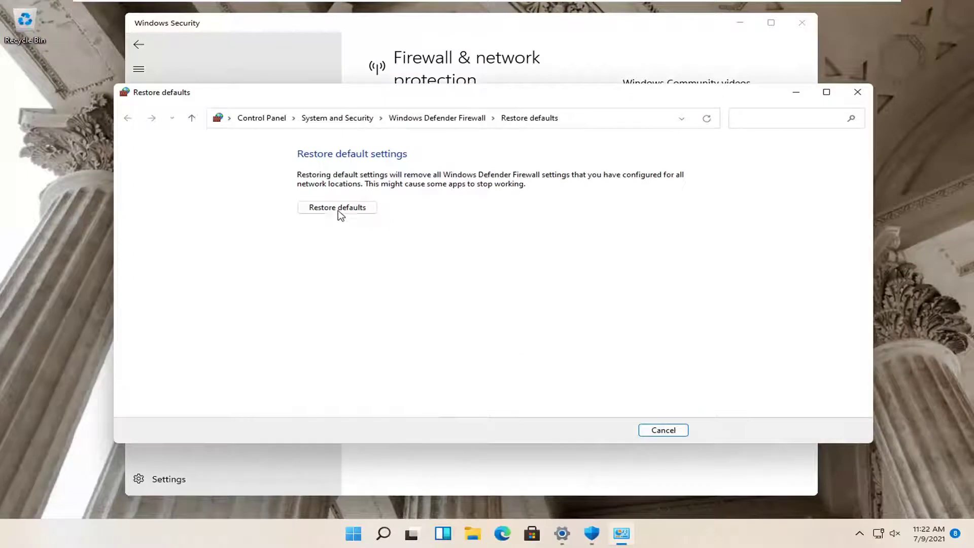
click(340, 215)
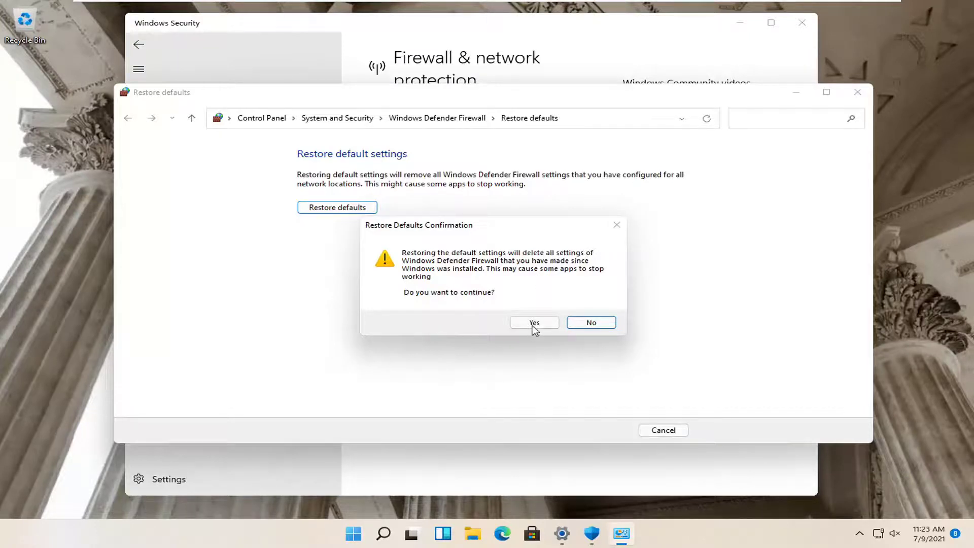
click(534, 323)
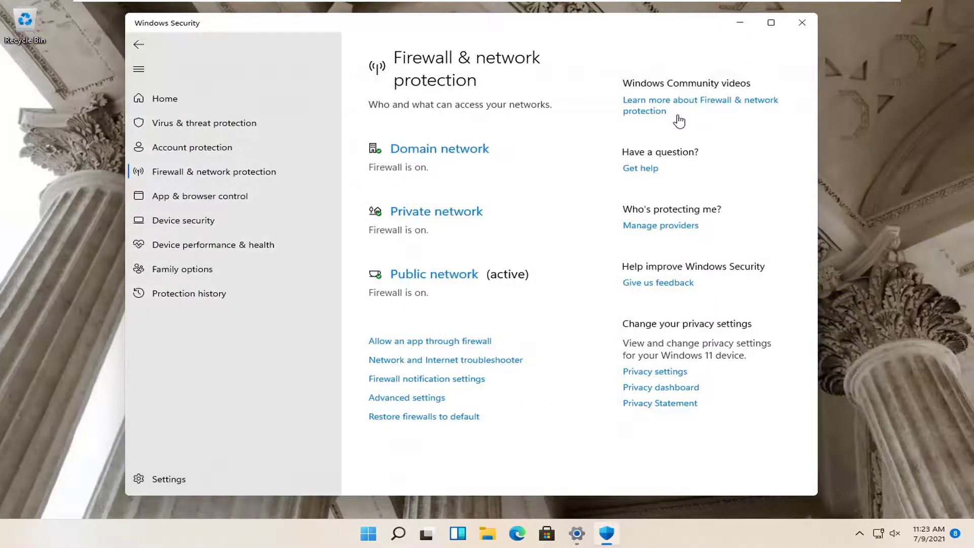
- Close the Windows Security window, returning to the Settings Windows Security page
click(802, 22)
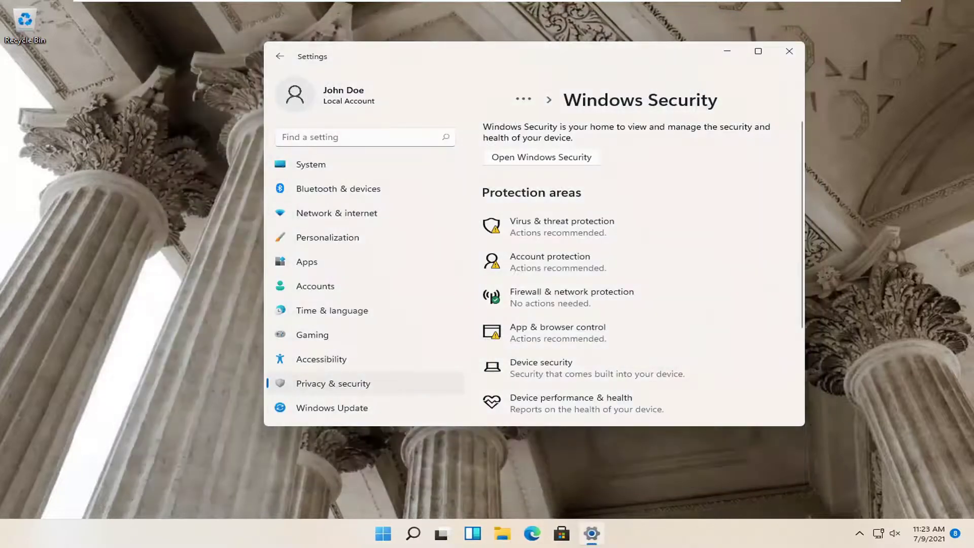